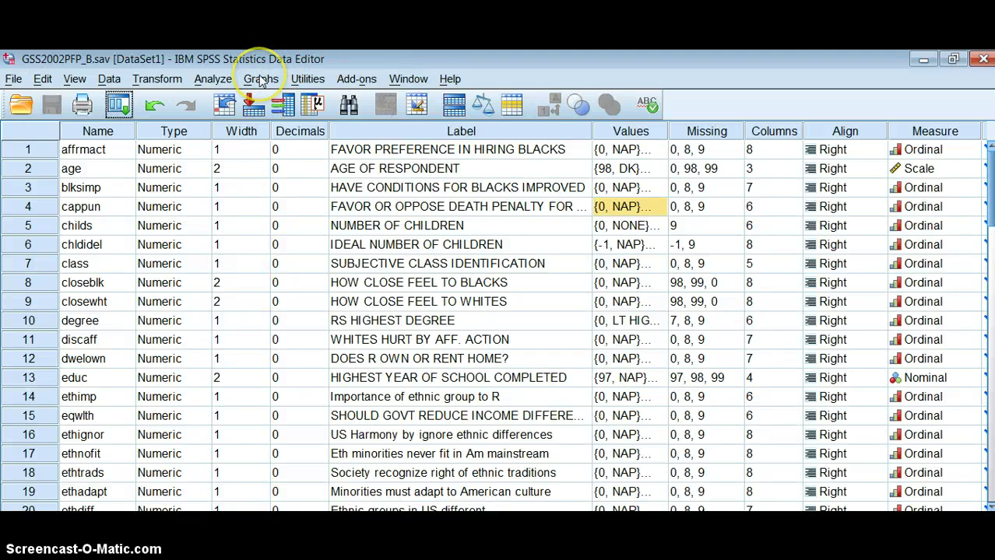
Open the Chart Builder from the Graphs menu, dismiss the notice, and widen its window
click(262, 83)
click(277, 107)
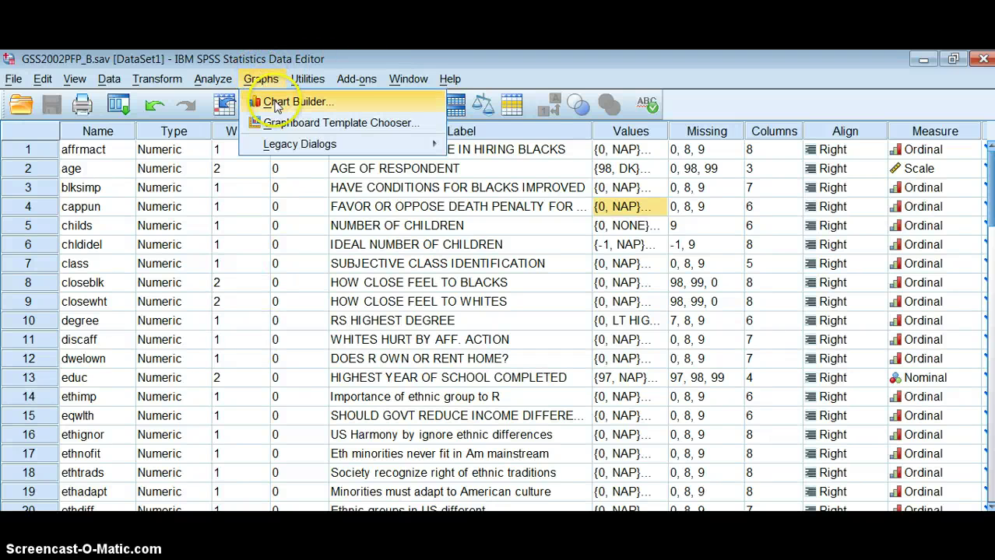
click(276, 105)
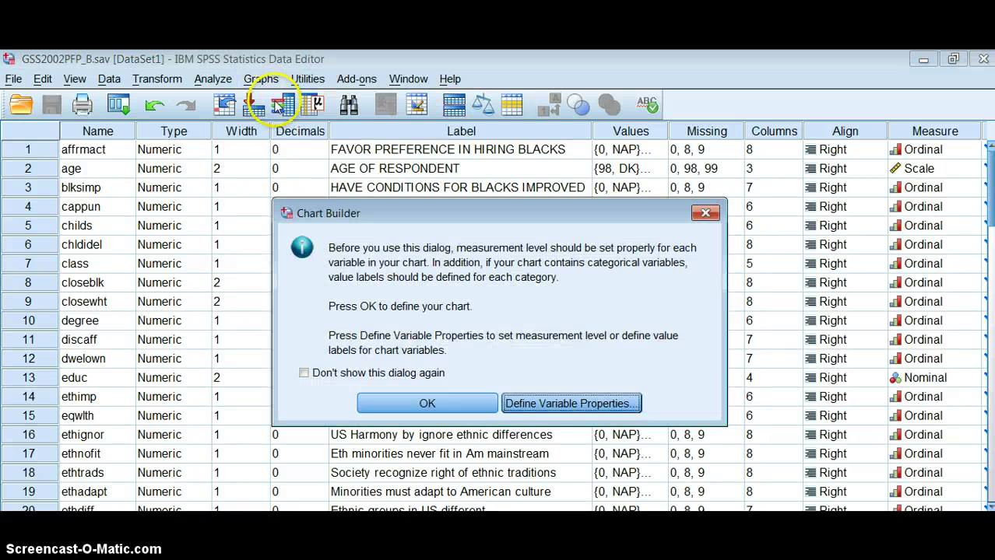
click(428, 403)
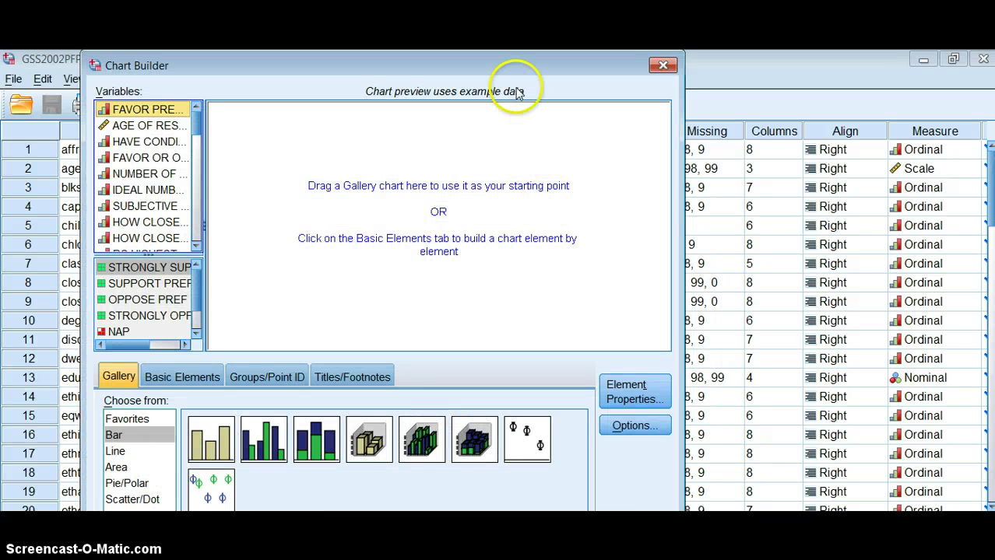
drag(515, 70, 25, 222)
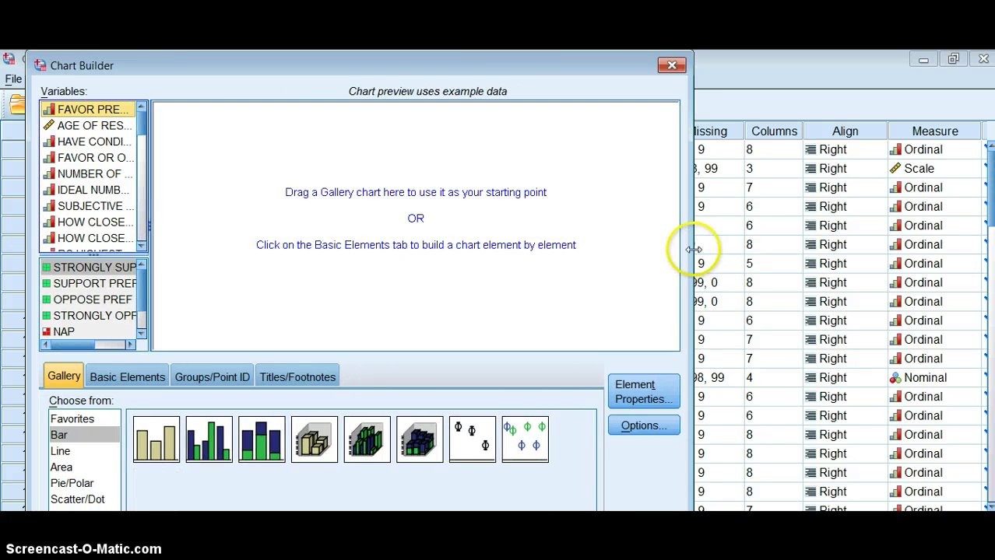
drag(692, 249, 839, 237)
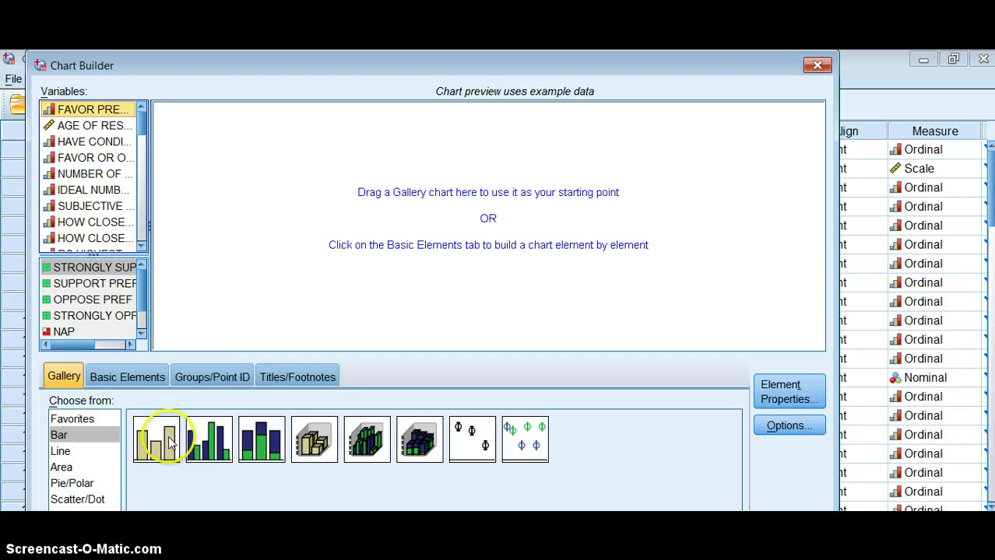
Place a clustered bar chart in the Chart Builder preview
click(214, 450)
drag(219, 451, 395, 251)
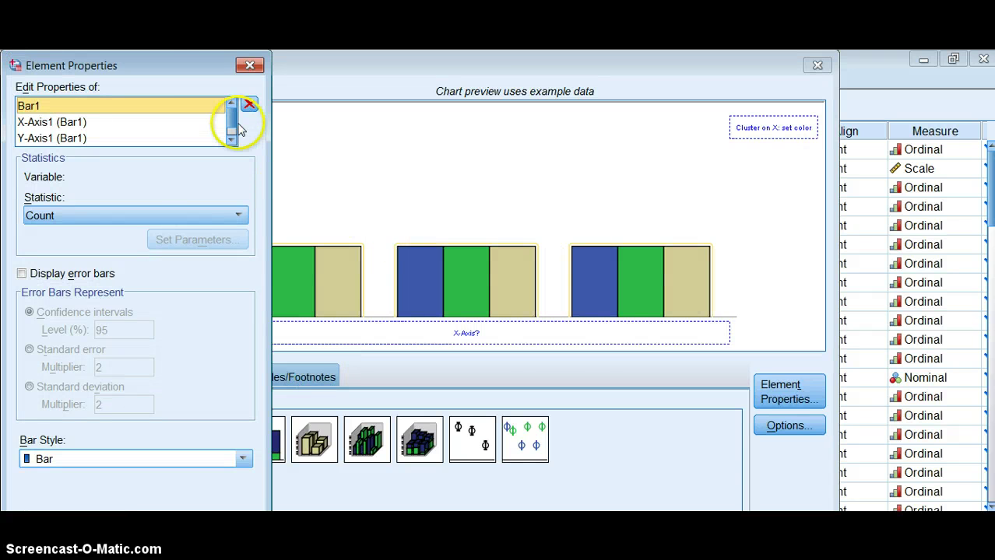
drag(199, 76, 992, 101)
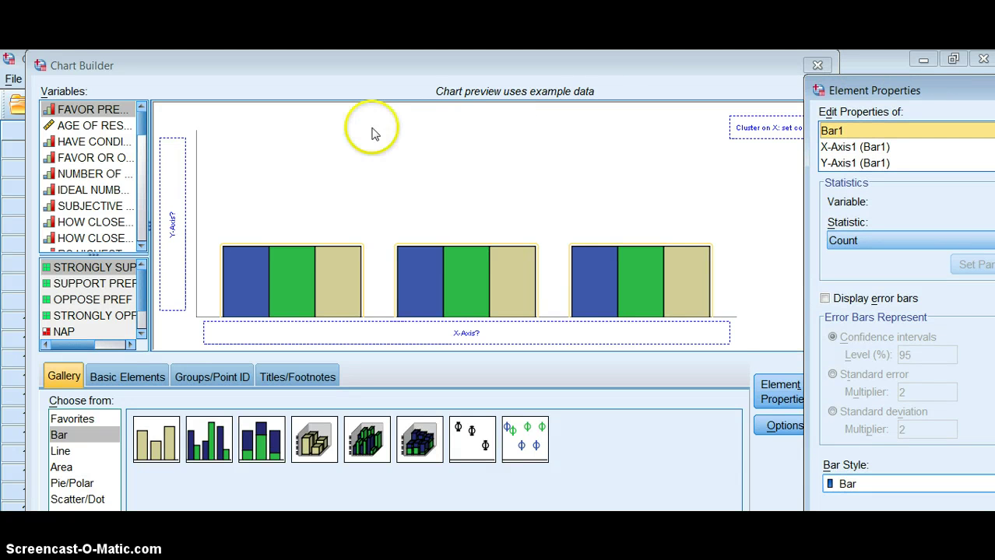
Put SUBJECTIVE CLASS IDENTIFICATION on the X-axis
click(141, 246)
click(141, 246)
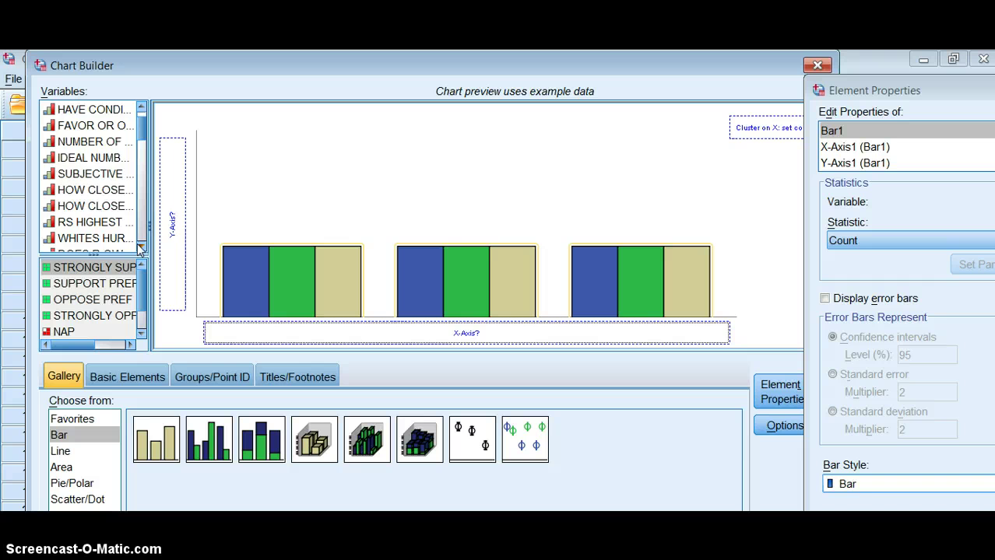
click(141, 246)
click(141, 246)
click(141, 246)
click(141, 246)
click(140, 246)
click(141, 246)
click(141, 246)
click(141, 246)
click(141, 246)
click(141, 246)
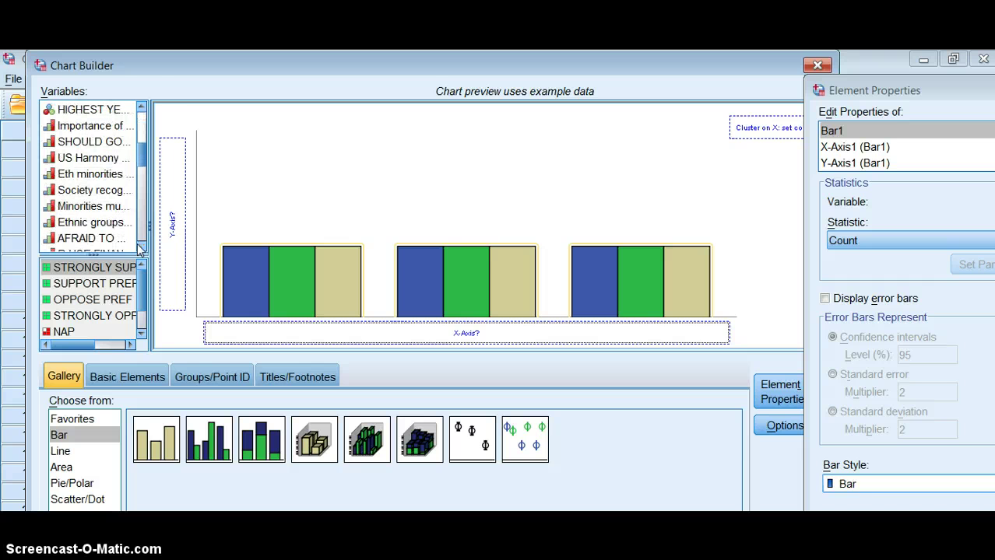
drag(140, 149, 137, 125)
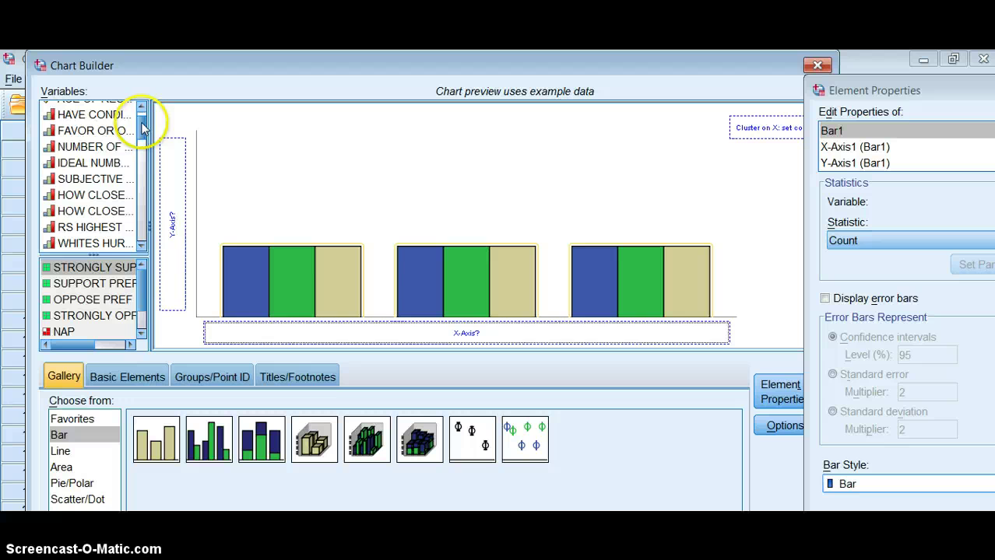
click(114, 179)
drag(109, 181, 356, 324)
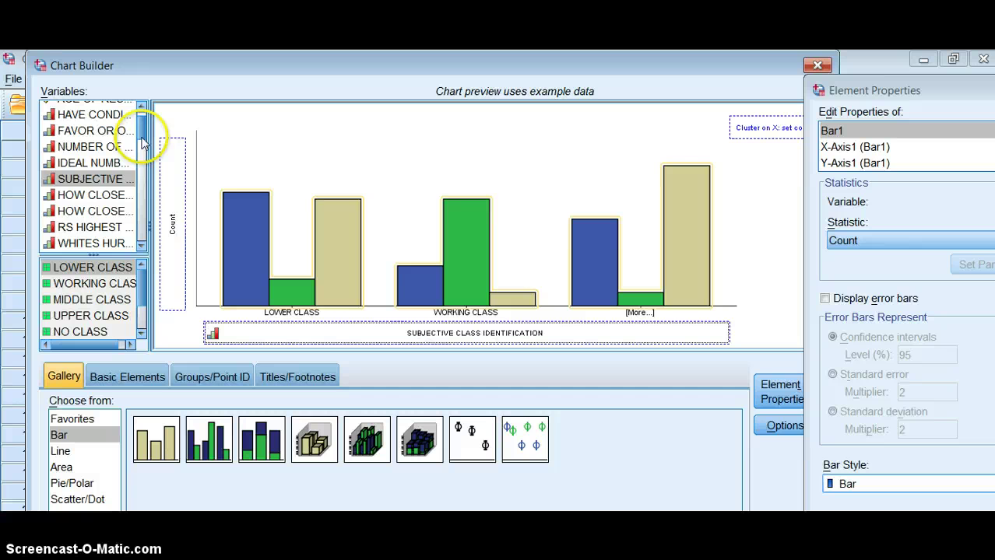
Cluster the bars by FAVOR OR OPPOSE DEATH PENALTY
drag(144, 138, 142, 125)
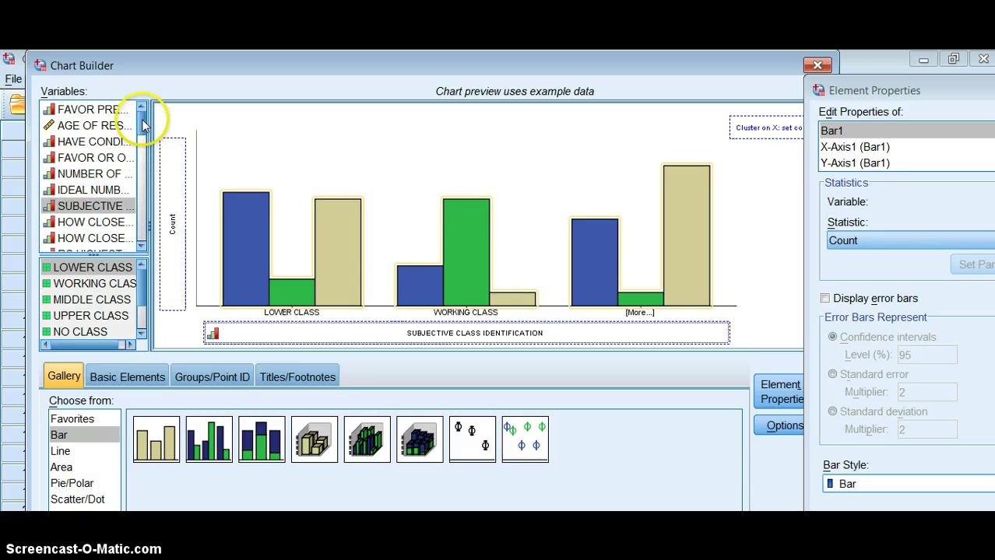
click(112, 159)
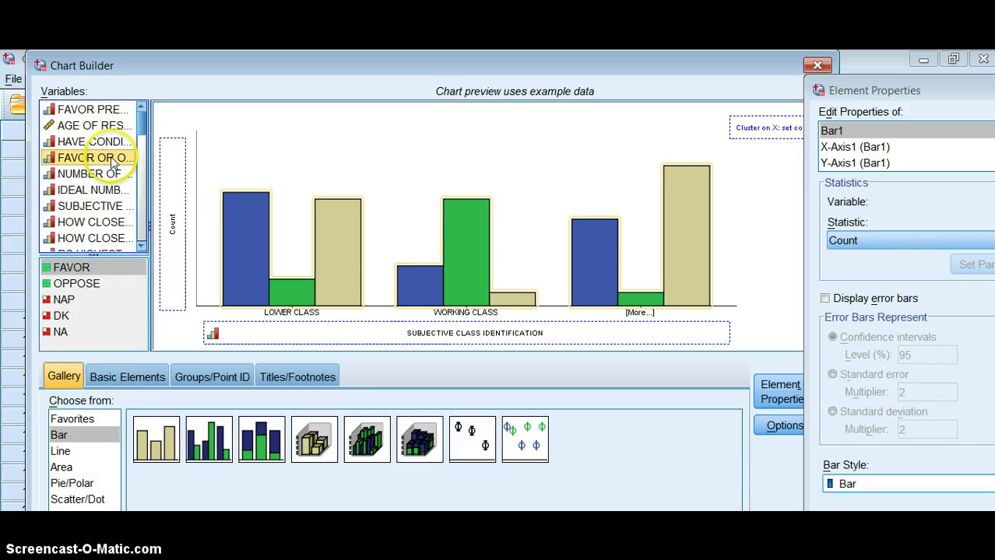
drag(113, 159, 734, 123)
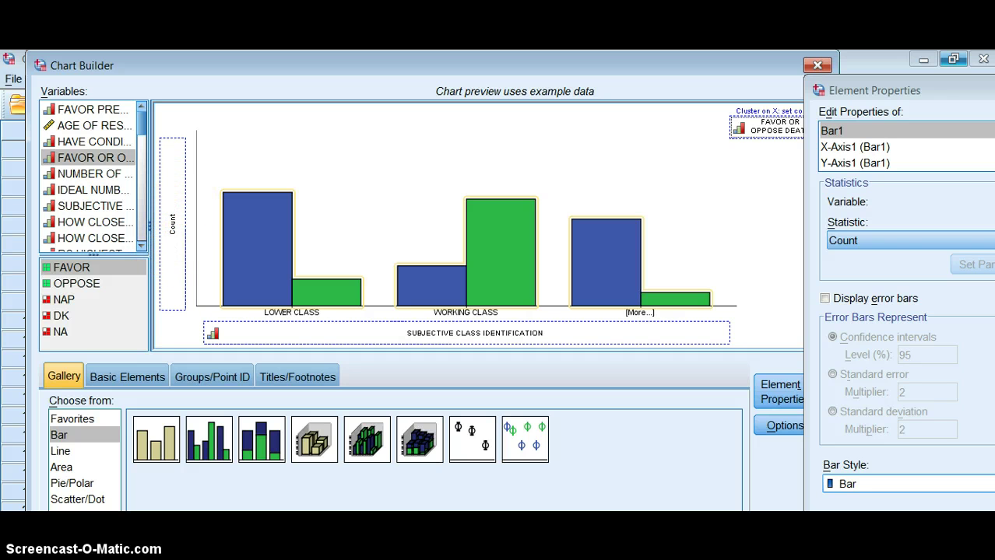
Change the bar statistic from Count to Percentage using Total for Each X-Axis Category
drag(933, 92, 628, 65)
click(723, 224)
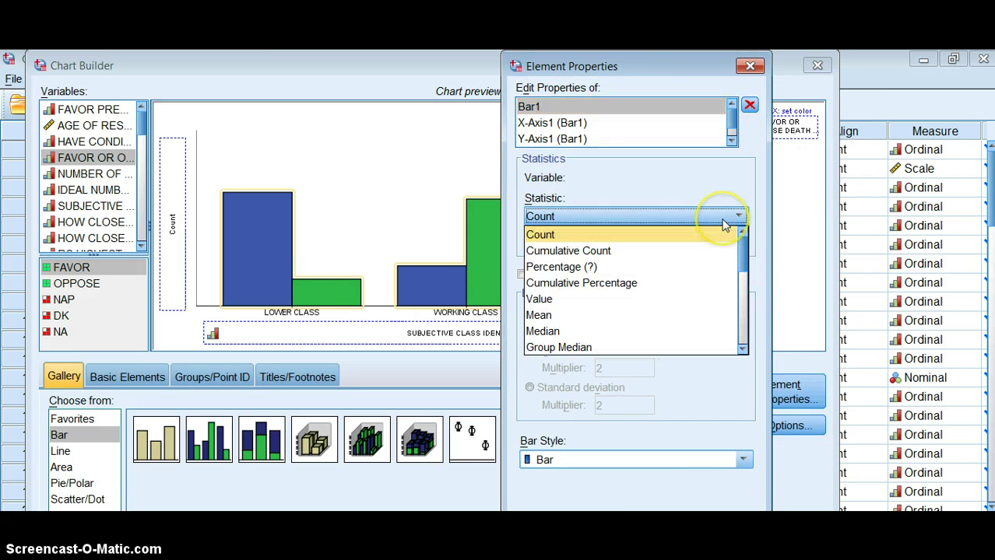
click(695, 267)
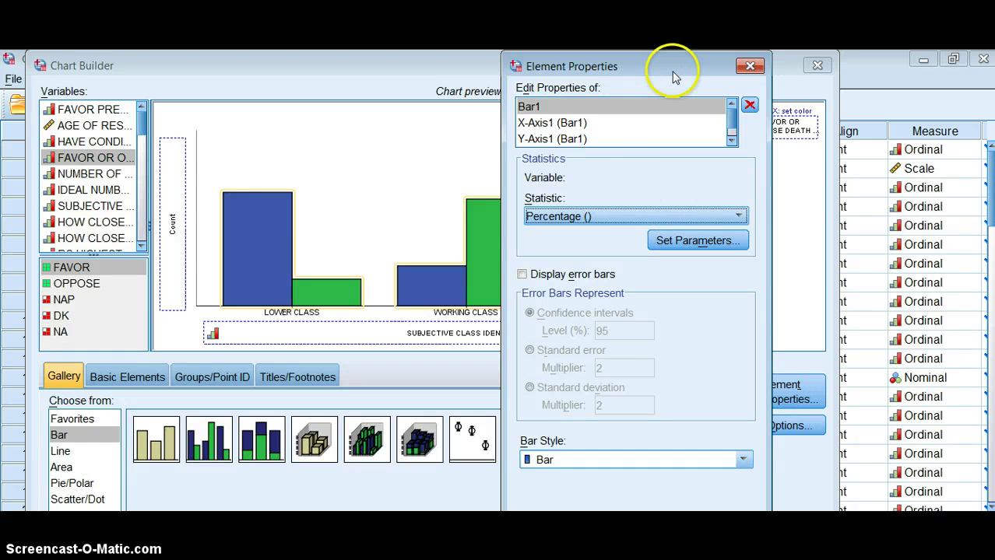
drag(674, 71, 762, 78)
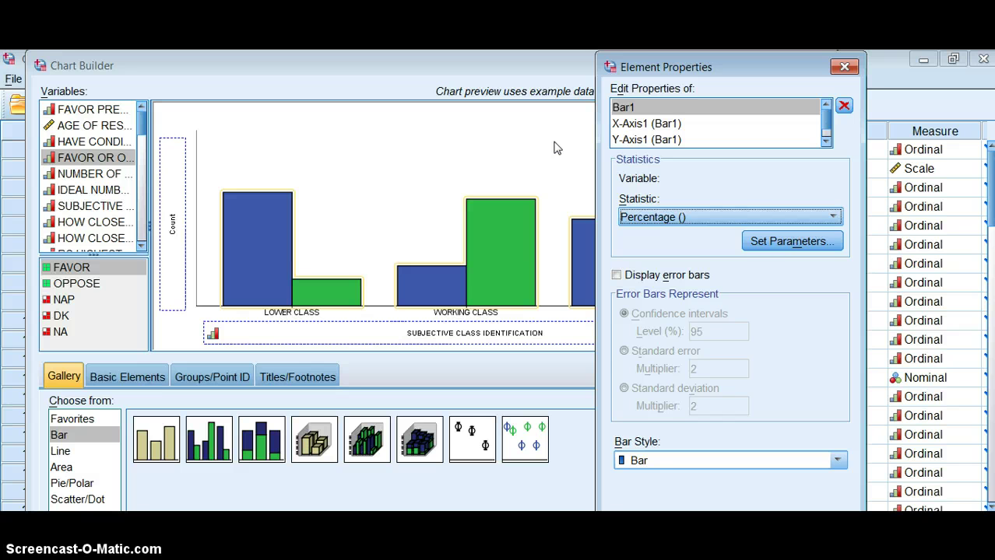
click(782, 242)
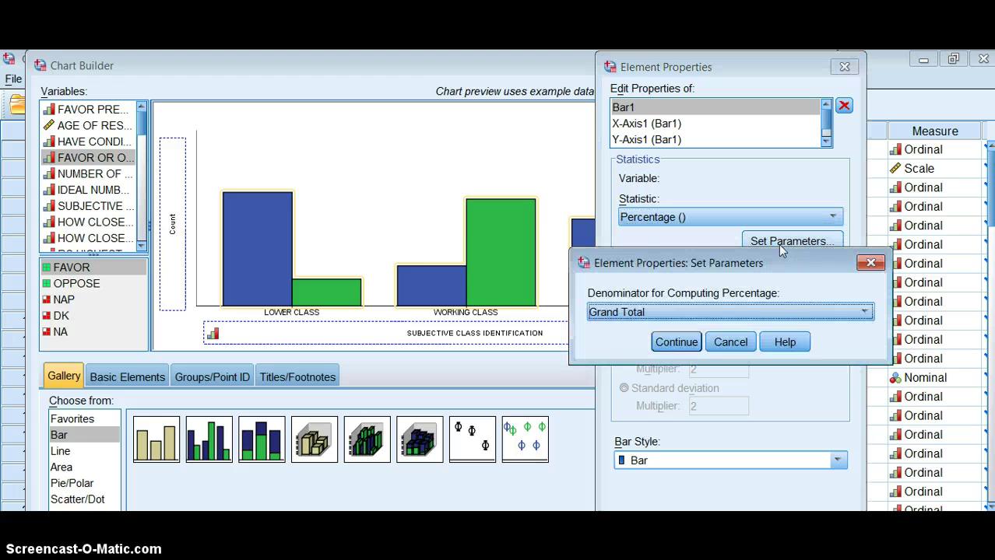
click(806, 315)
drag(802, 310, 776, 350)
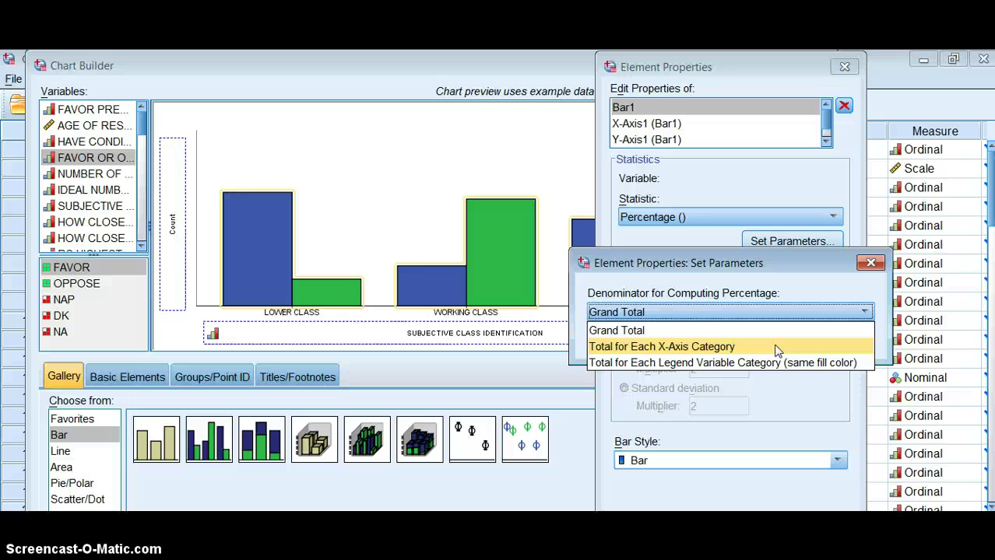
click(777, 347)
click(675, 340)
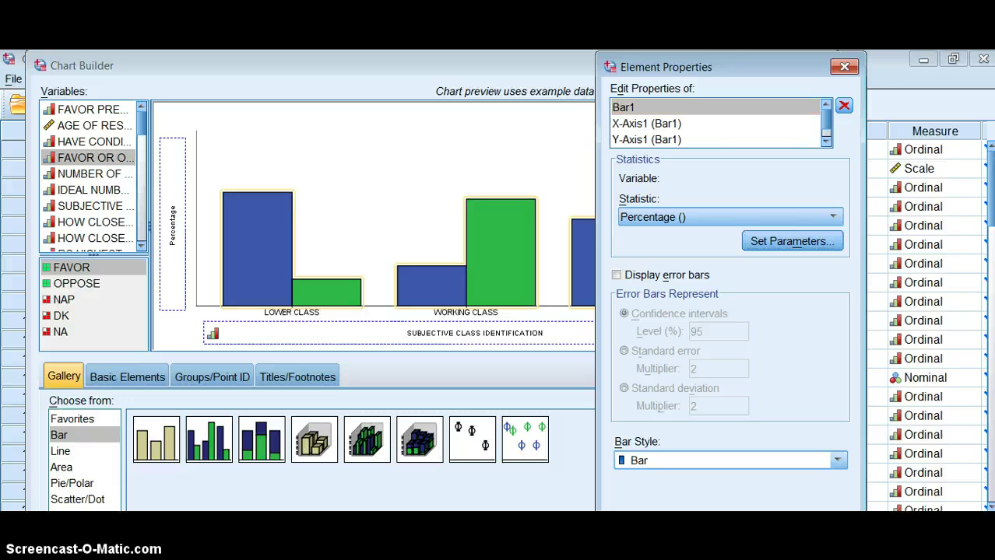
Close Element Properties, resize the Chart Builder, and run the clustered percentage chart
click(844, 67)
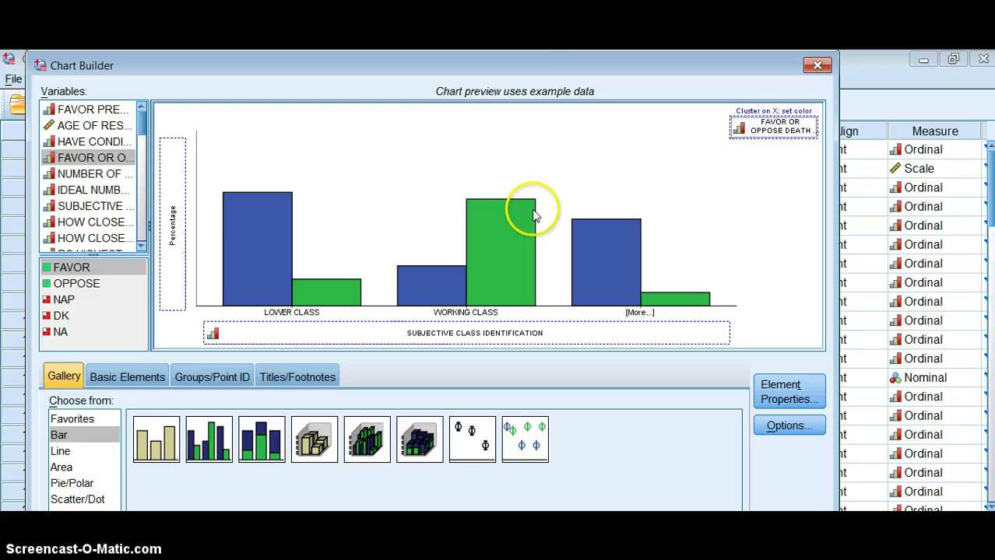
drag(595, 71, 628, 62)
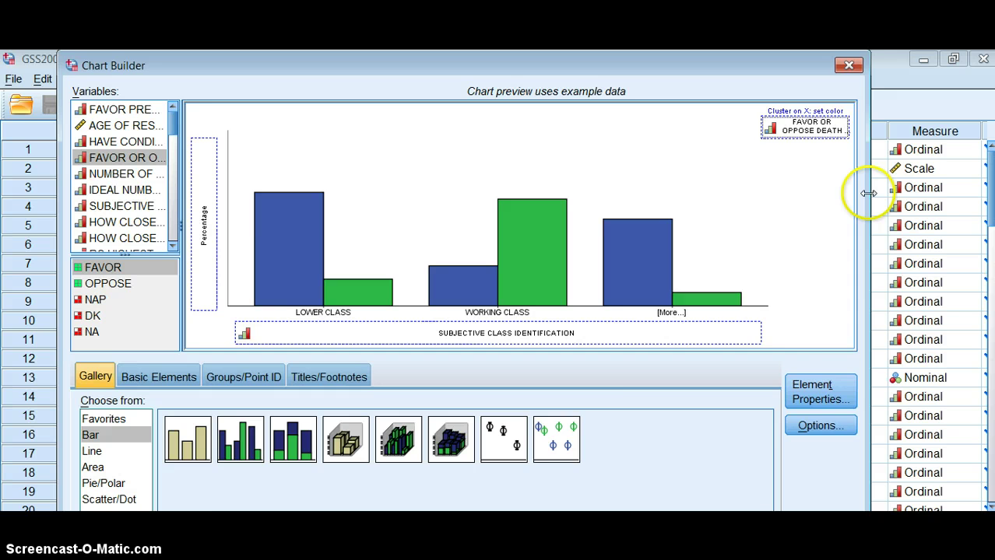
drag(866, 193, 611, 204)
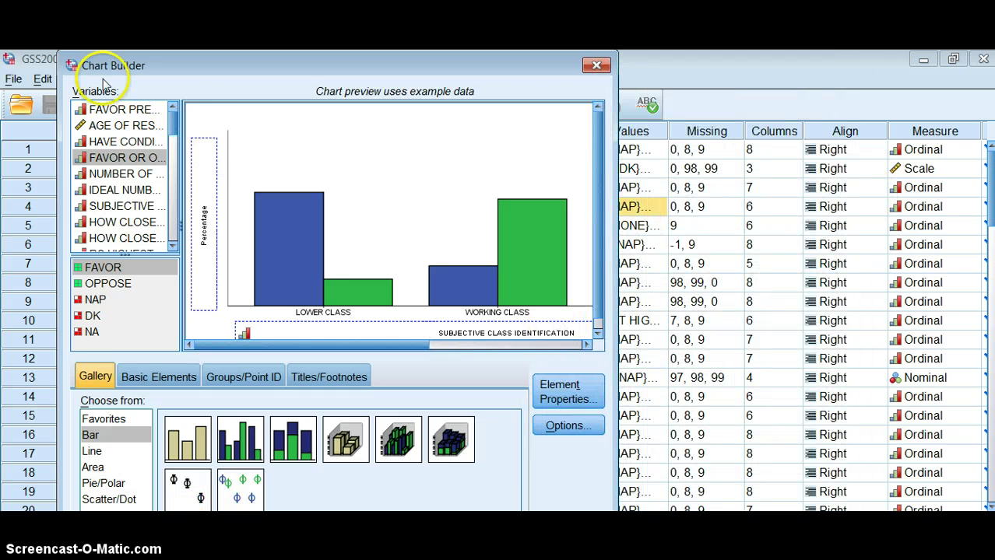
drag(61, 51, 117, 102)
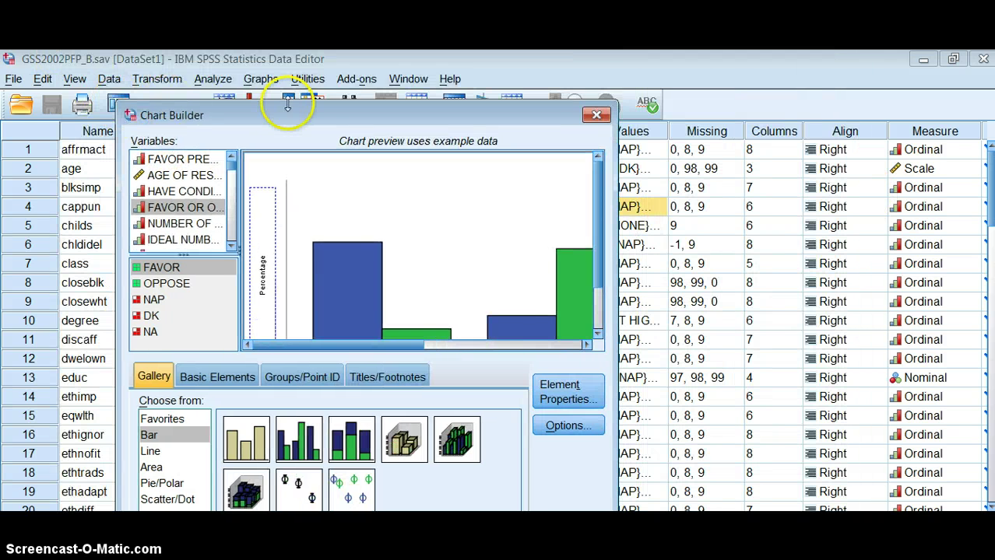
drag(315, 126, 351, 76)
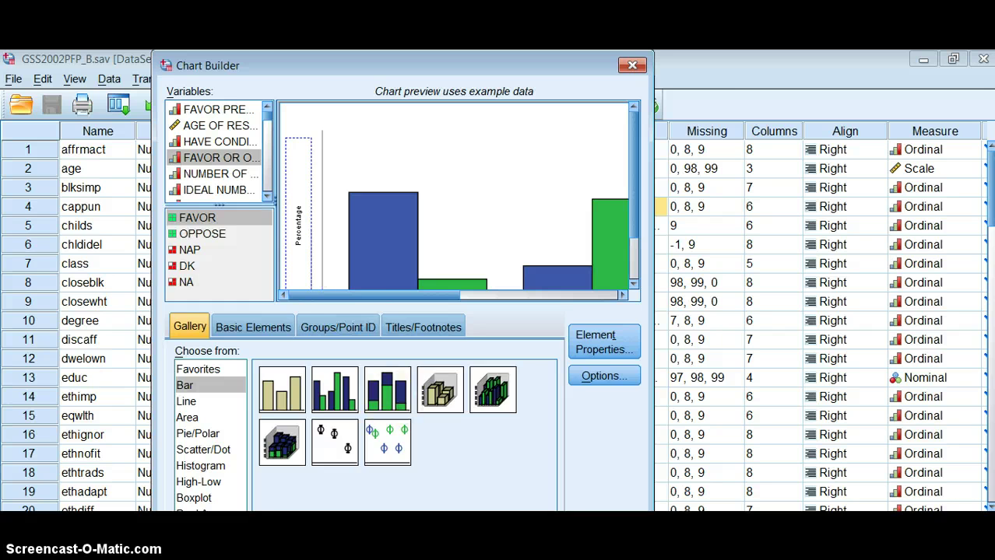
key(Return)
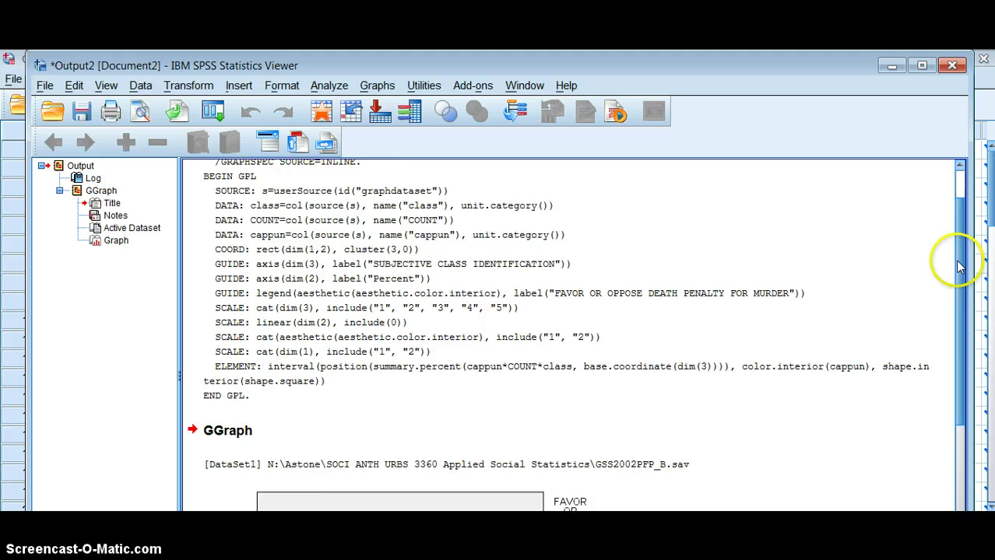
Scroll to the clustered FAVOR/OPPOSE bar chart in the Viewer and select it
scroll(959, 266, down, 6)
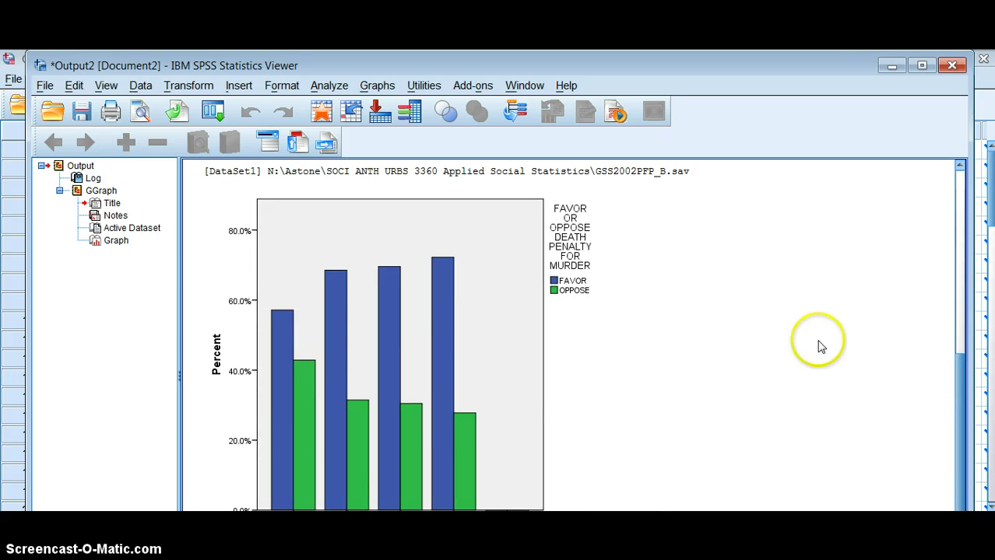
click(429, 472)
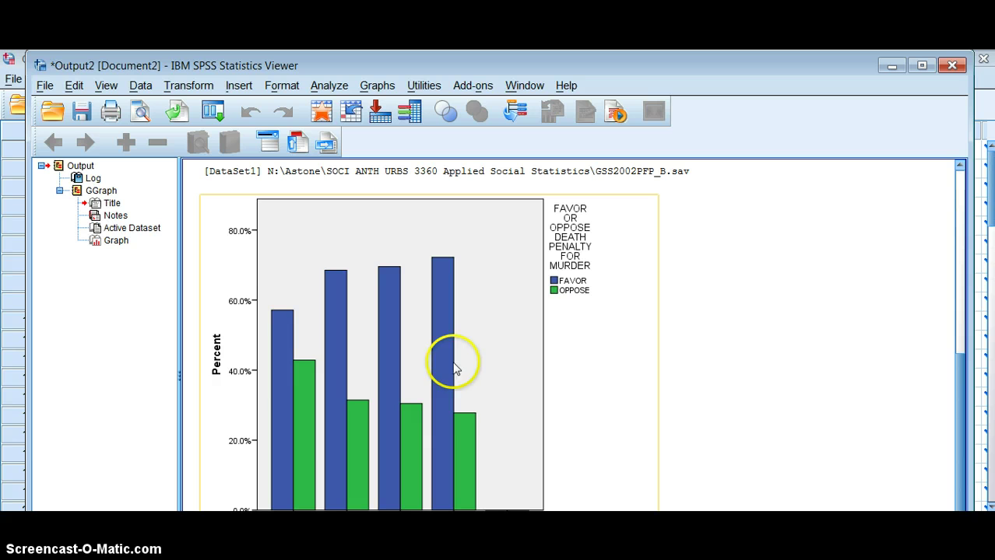
Reopen the Chart Builder and switch the preview to a stacked bar chart
click(698, 228)
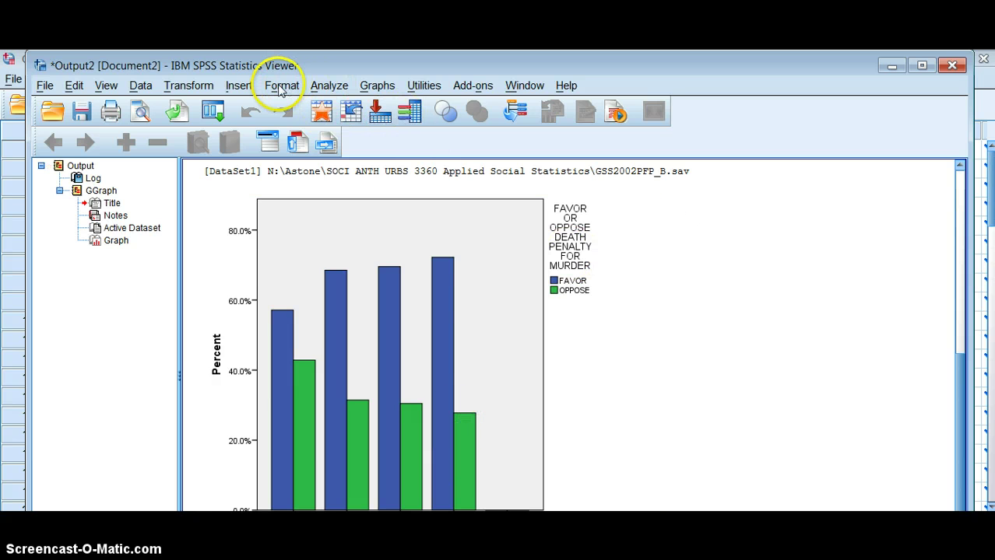
click(281, 87)
click(381, 108)
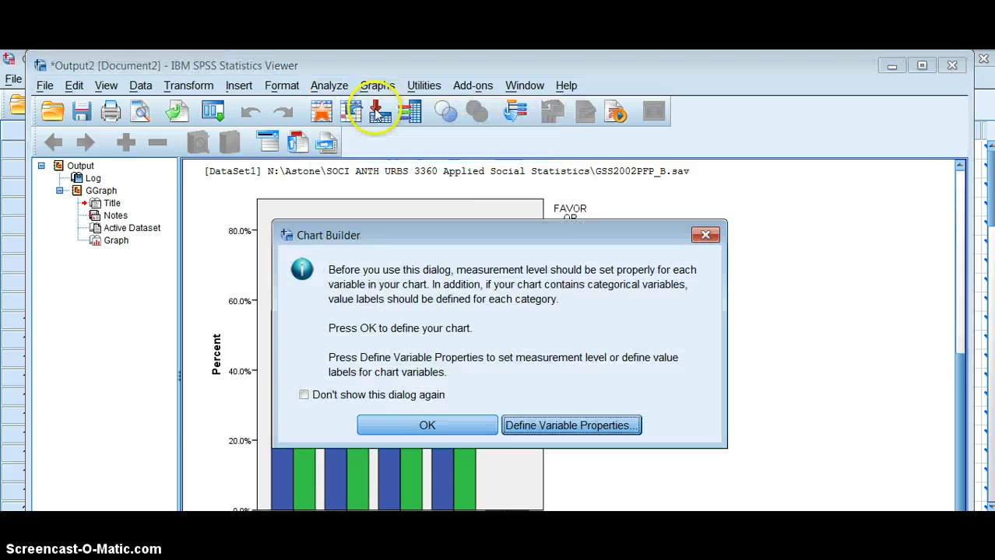
click(382, 424)
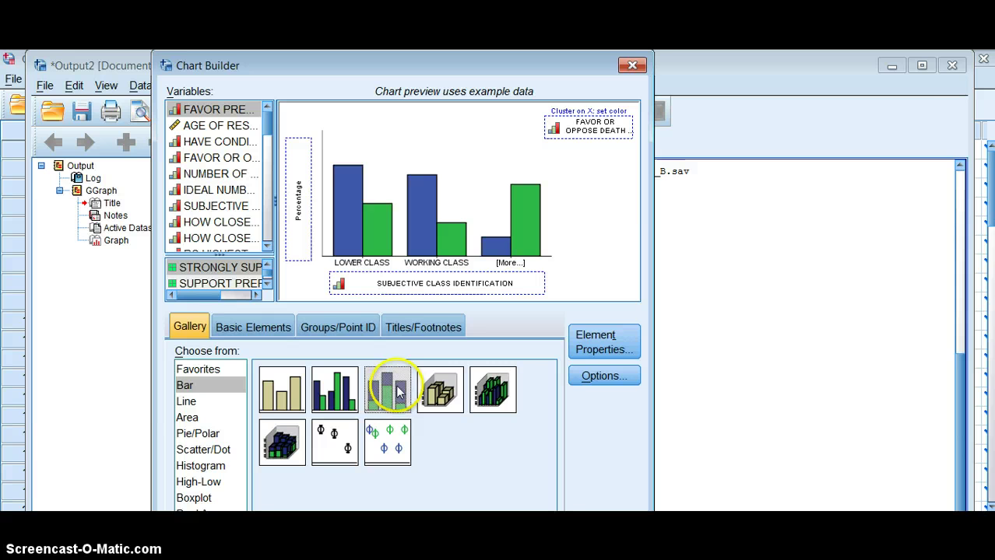
drag(397, 393, 439, 235)
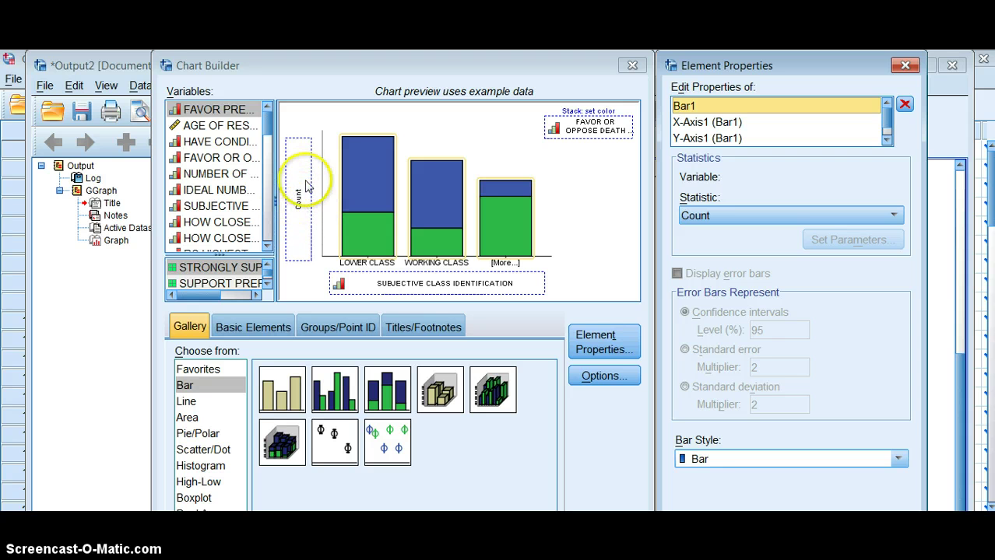
Set the stacked bars to Percentage with Total for Each X-Axis Category as denominator
click(825, 221)
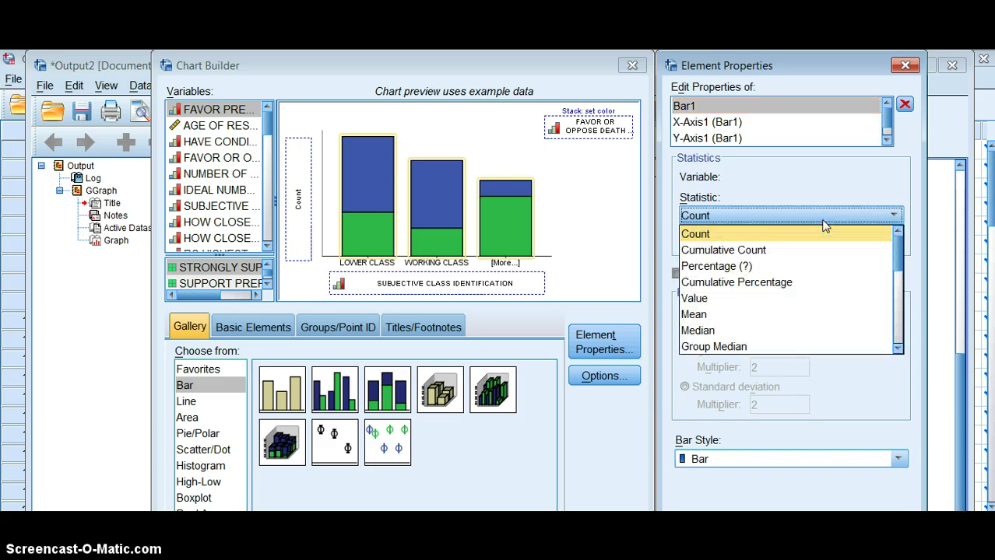
click(794, 267)
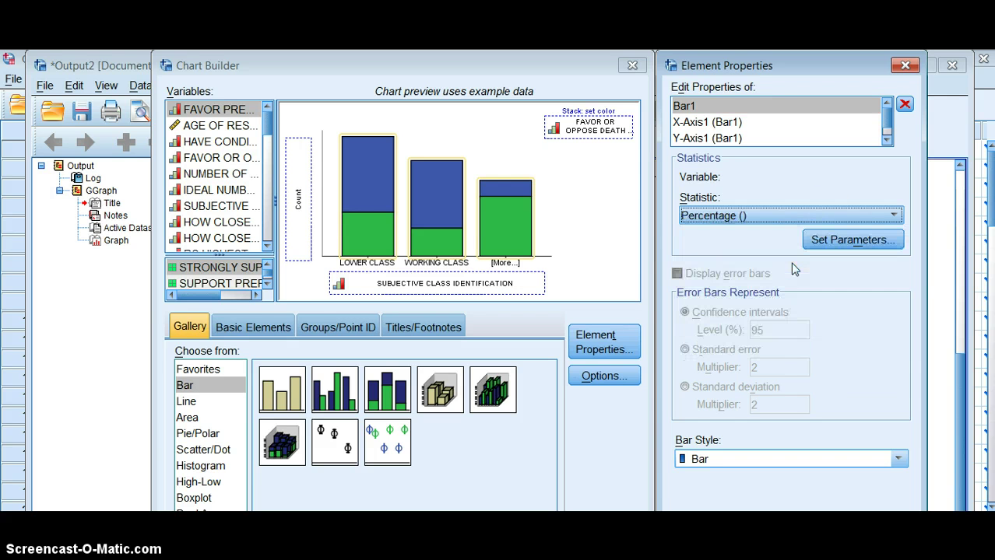
click(841, 242)
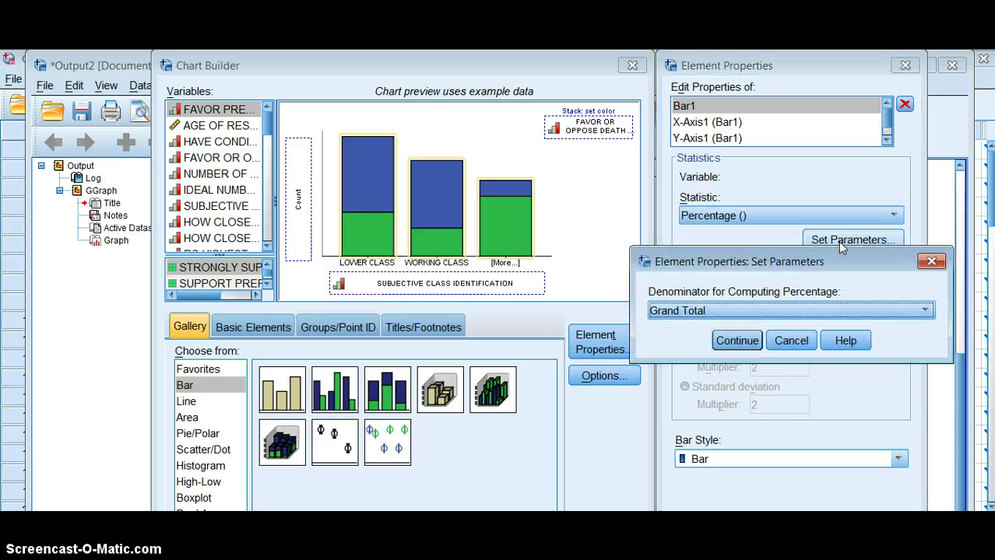
click(854, 311)
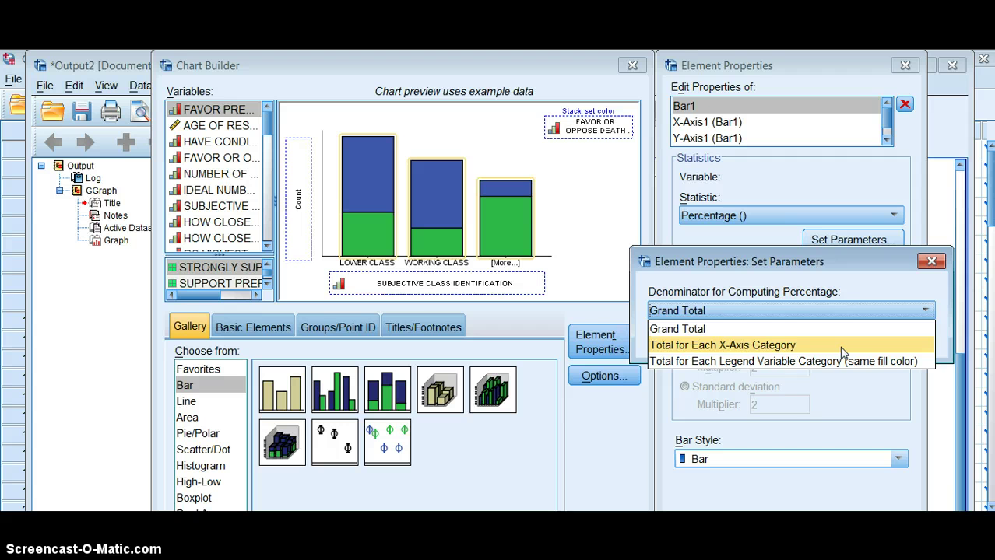
click(840, 347)
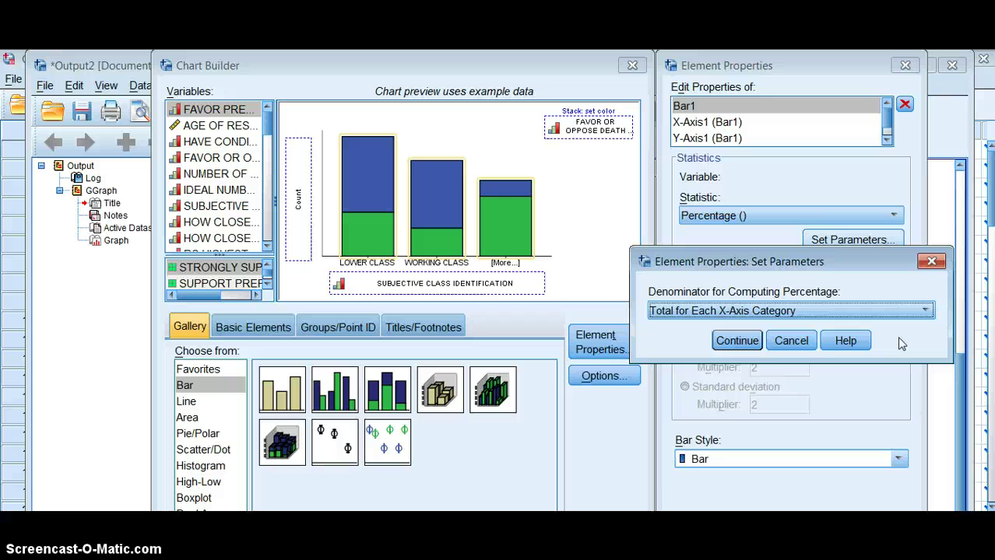
click(741, 341)
click(737, 341)
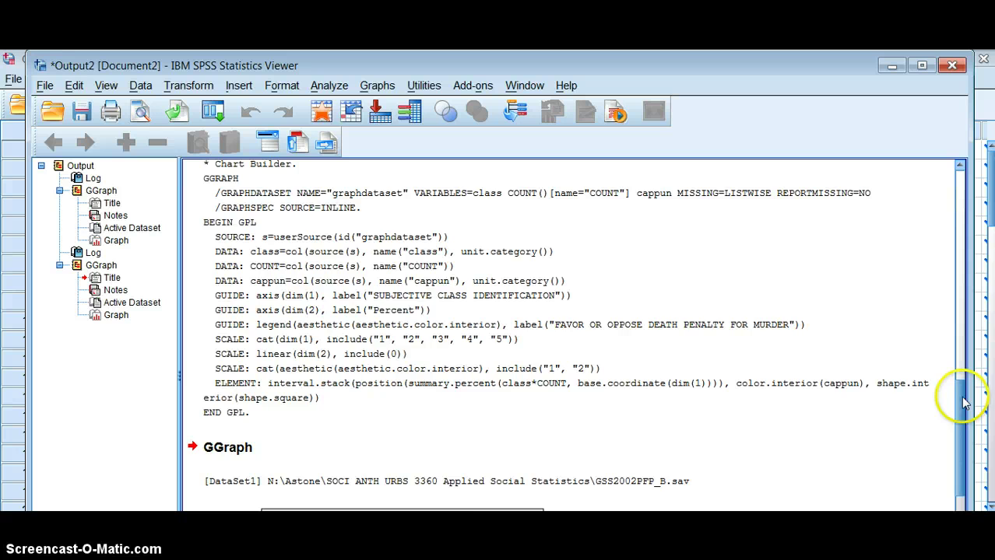
Scroll to the new stacked percentage bar chart in the Viewer and select it
drag(959, 407, 959, 493)
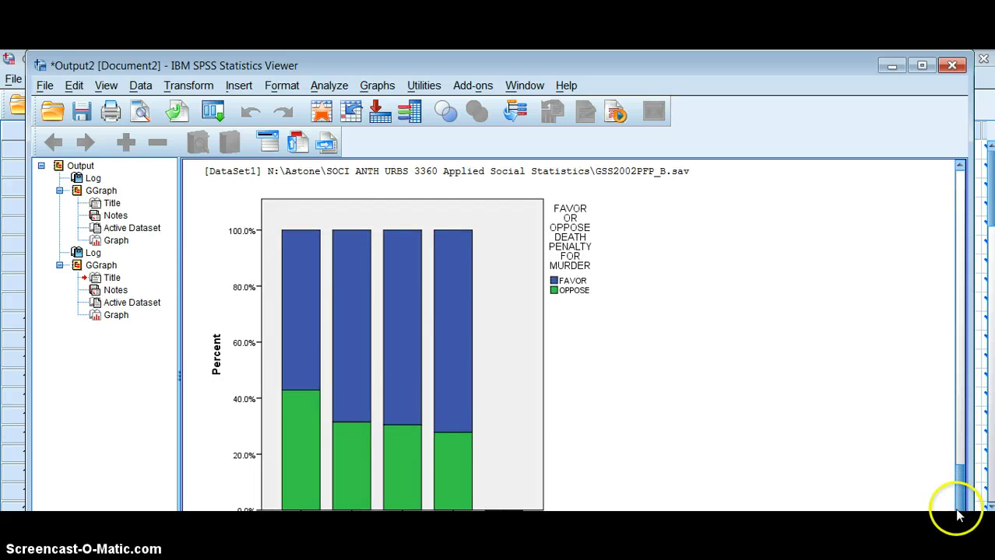
click(412, 382)
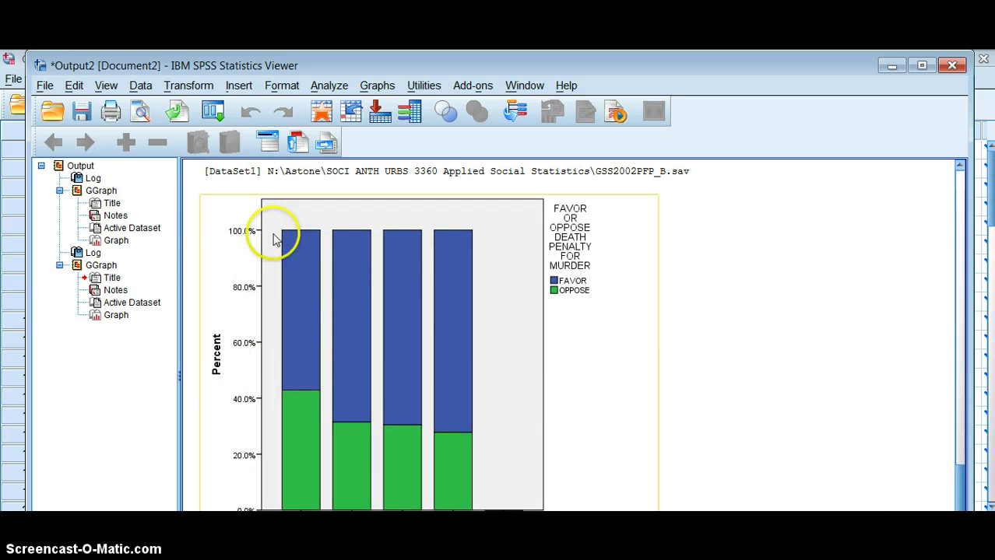